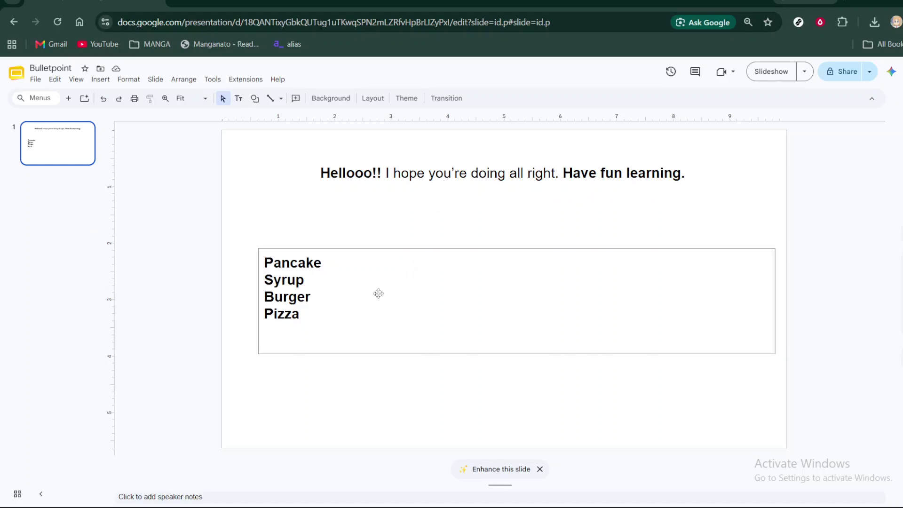
Step: Try starting a numbered list by entering "1." before Pancake, and remove that numbering again
click(308, 283)
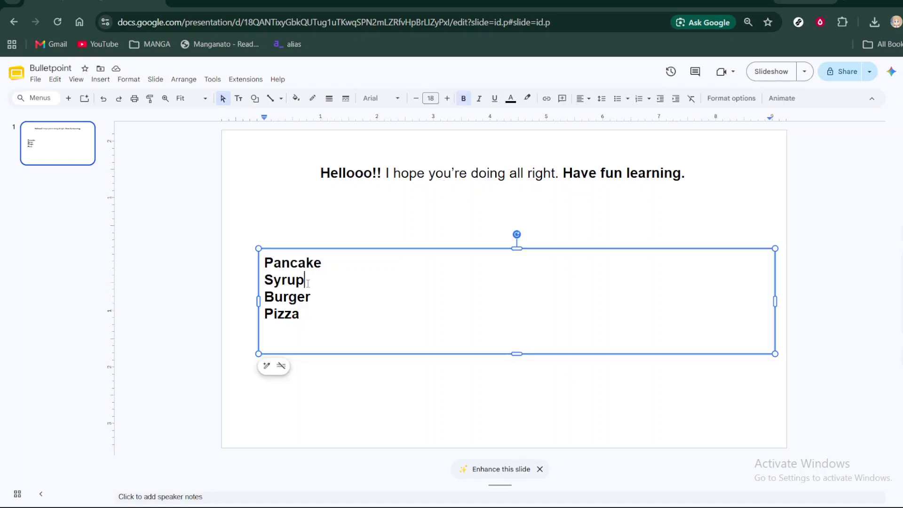
click(265, 259)
text(1.)
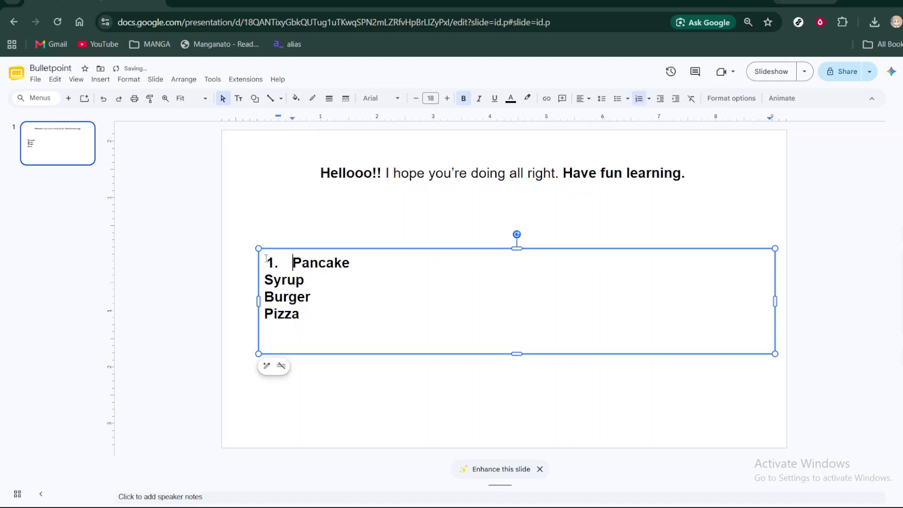
key(ctrl+z)
key(BackSpace)
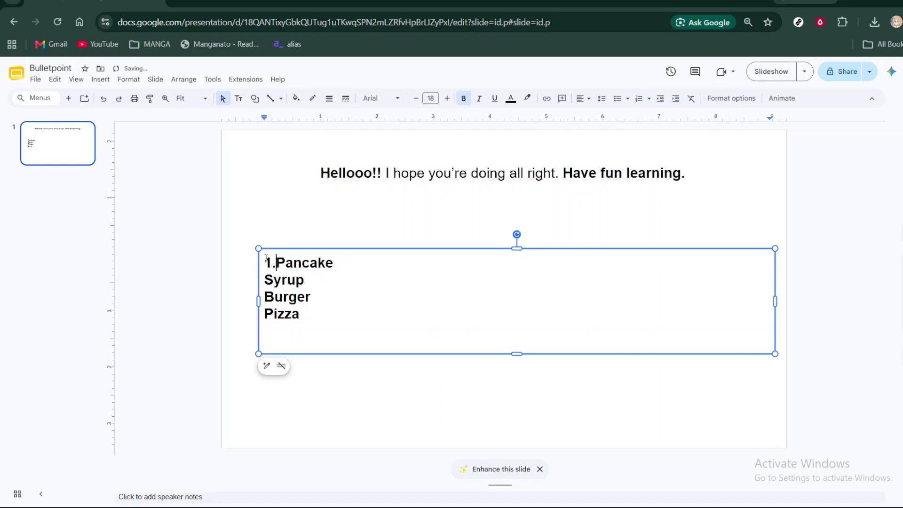
key(BackSpace)
key(BackSpace)
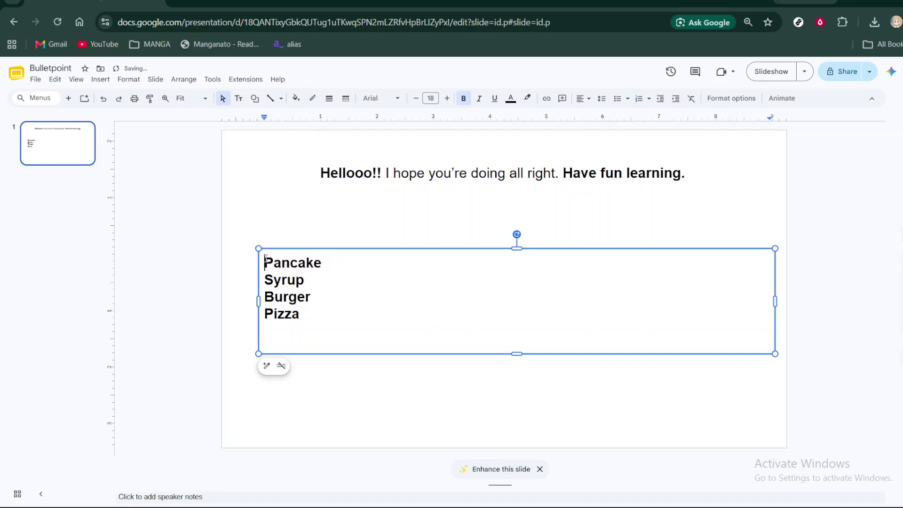
click(332, 336)
double_click(320, 317)
click(287, 244)
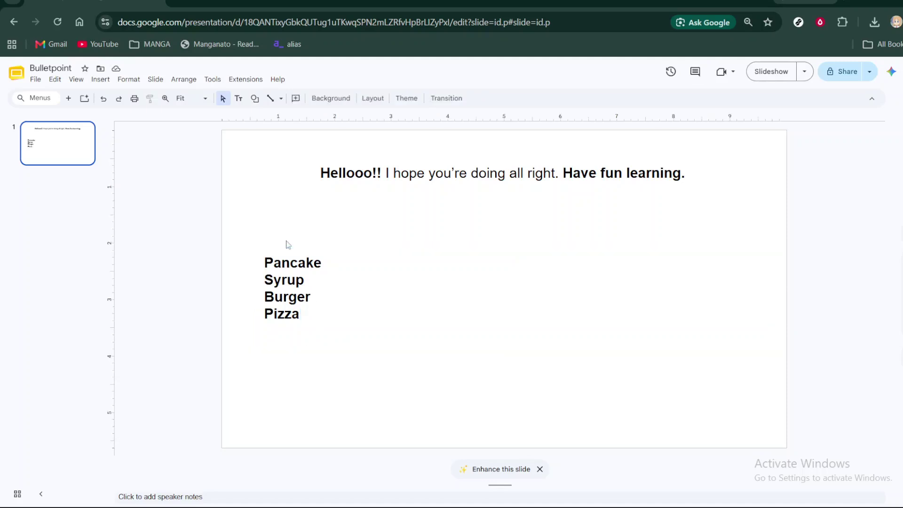
Step: Turn the four lines from Pancake to Pizza into a numbered list
click(284, 270)
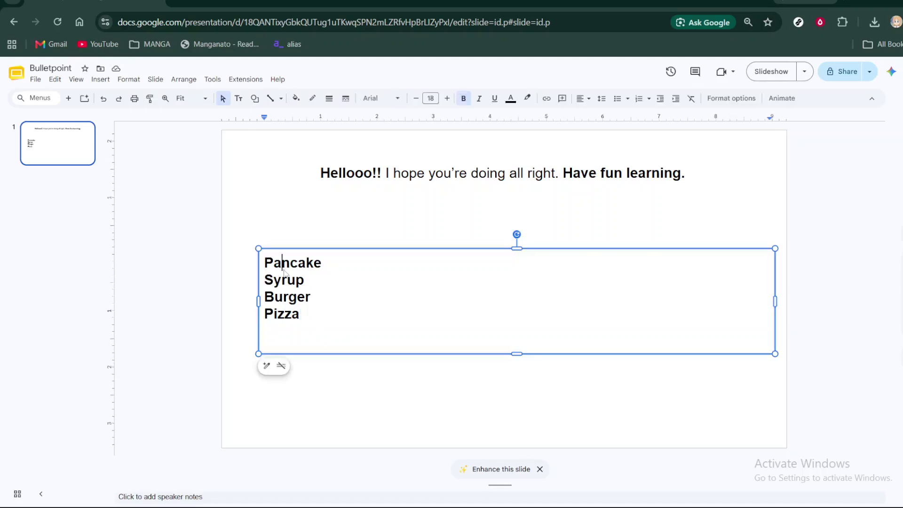
click(266, 259)
drag(312, 317, 223, 235)
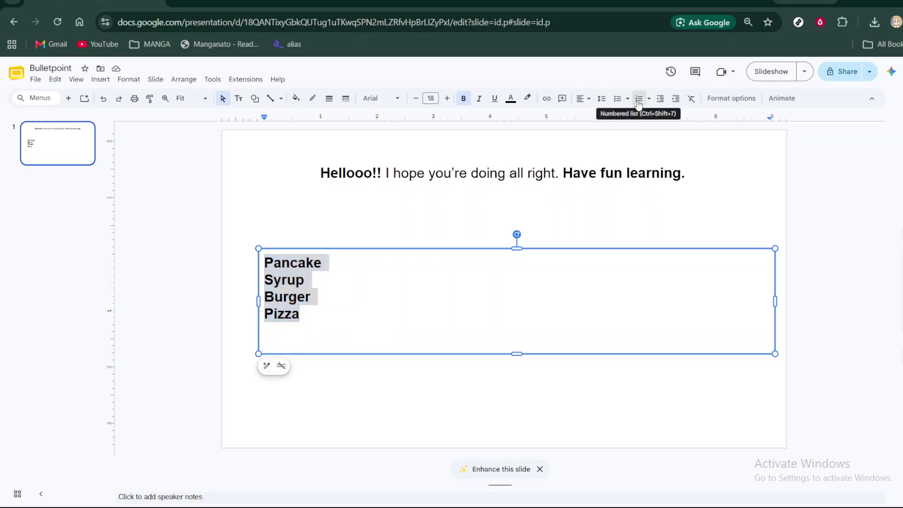
click(638, 102)
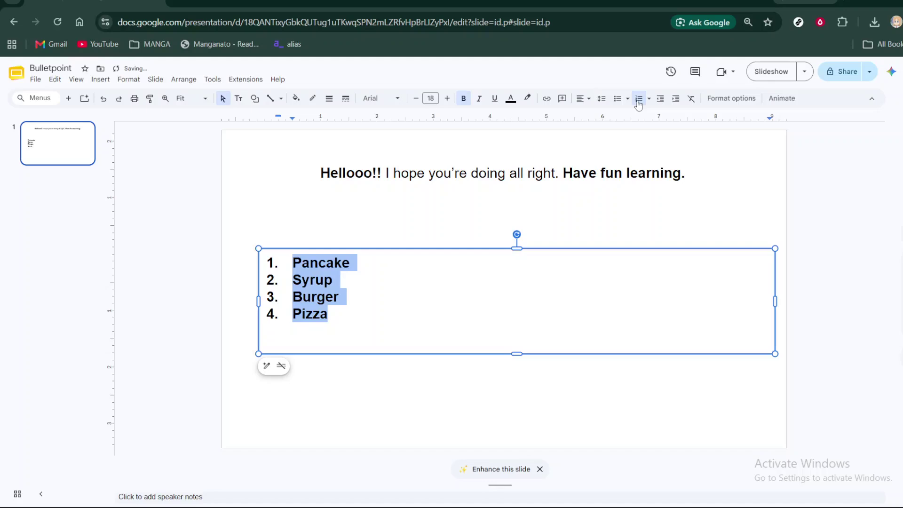
Step: Change the list's numbering to the style with parentheses: 1), a), i)
click(651, 100)
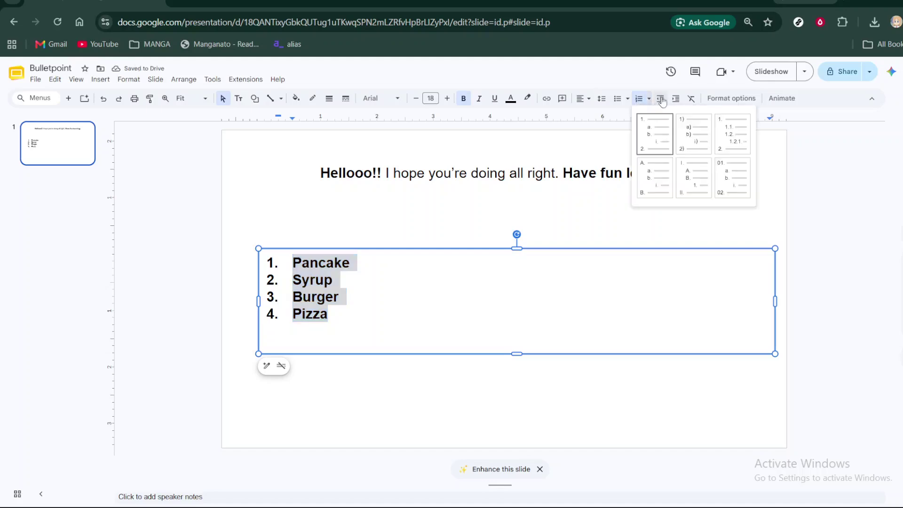
click(687, 150)
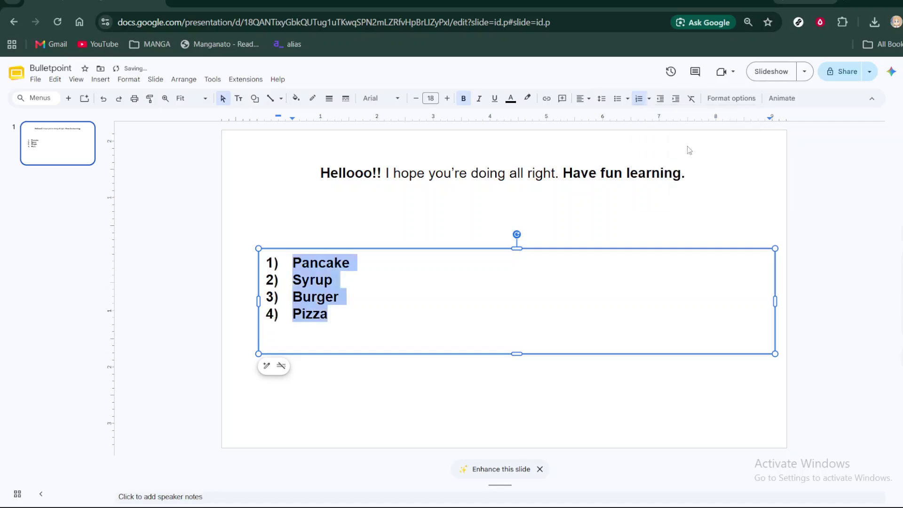
click(648, 99)
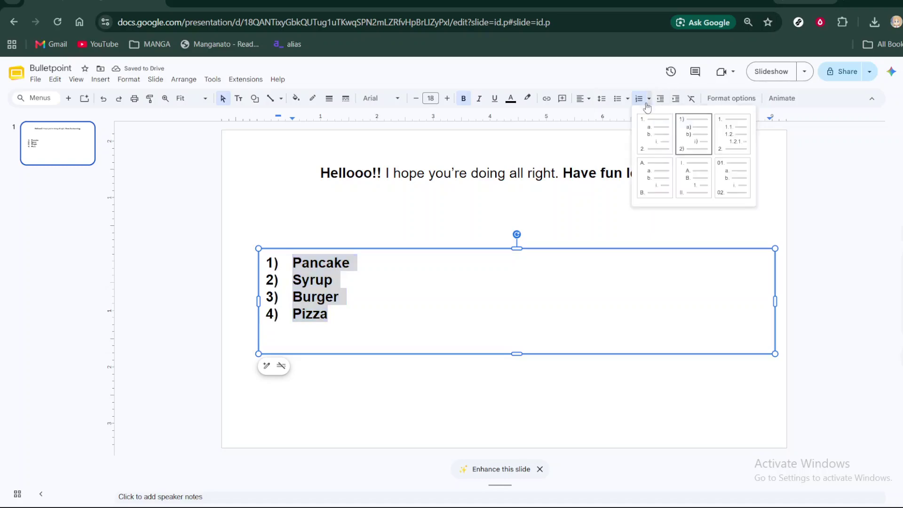
click(713, 147)
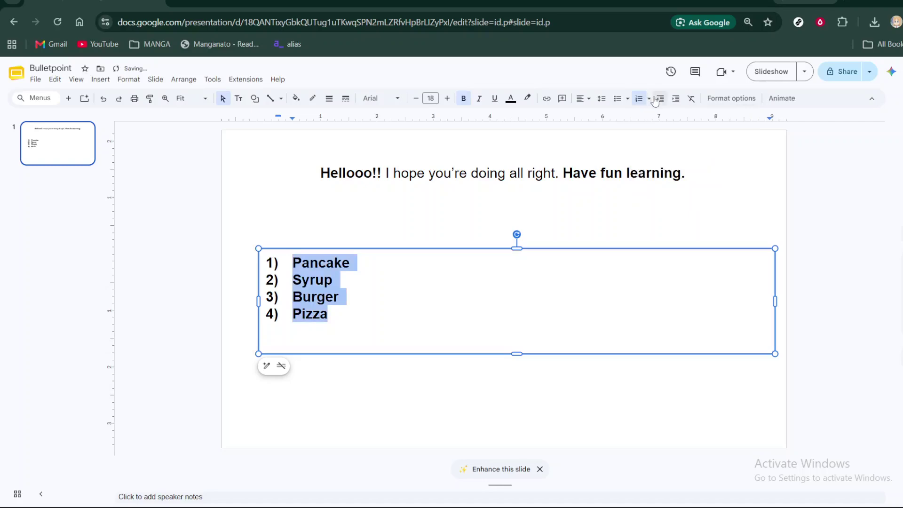
Step: Insert a new list item reading "New number" directly after Pancake
click(423, 259)
key(Return)
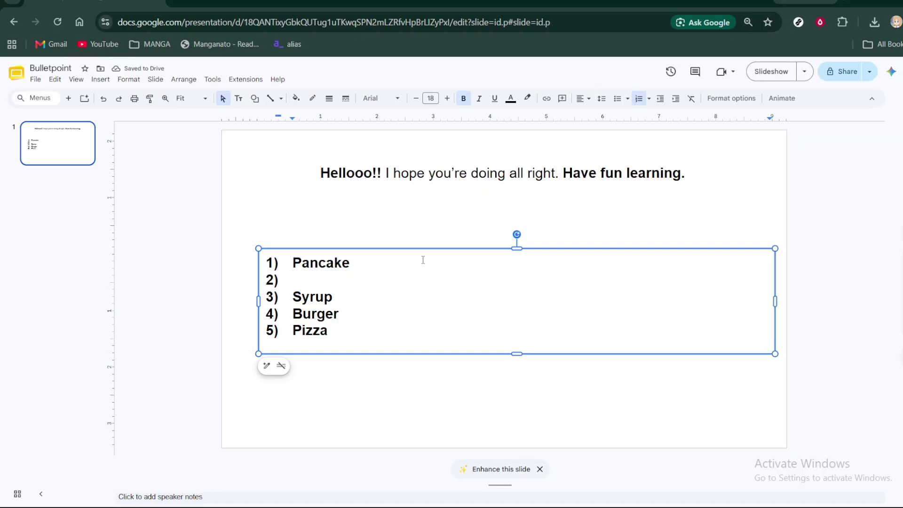
text(New n)
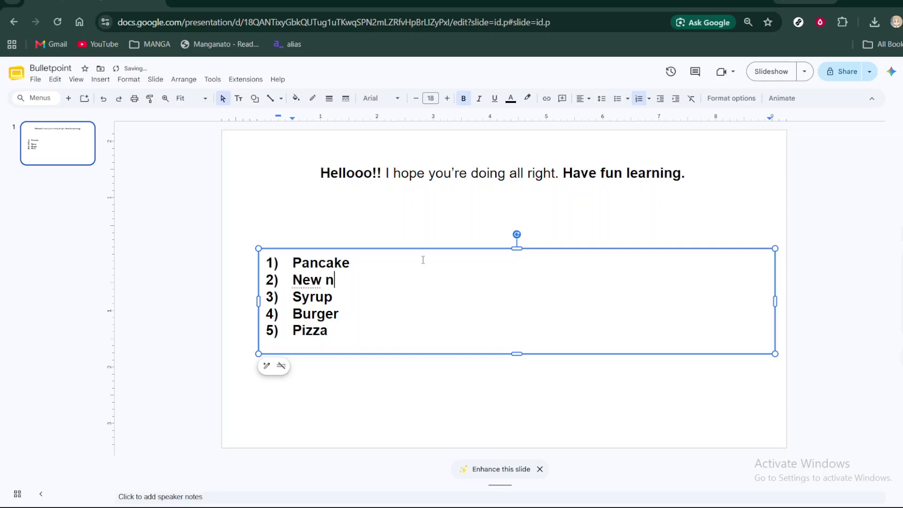
text(umber)
Step: Add an empty dash-bulleted line without a number directly below the "New number" item
key(Return)
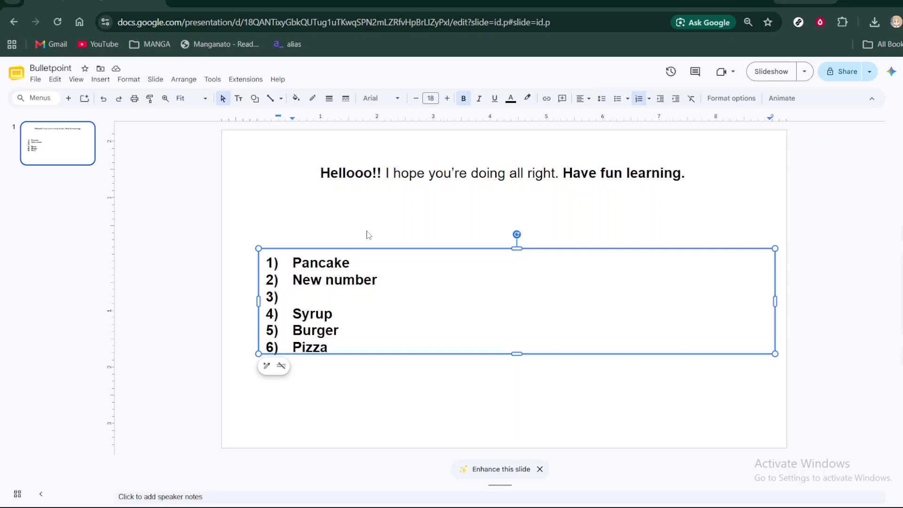
key(BackSpace)
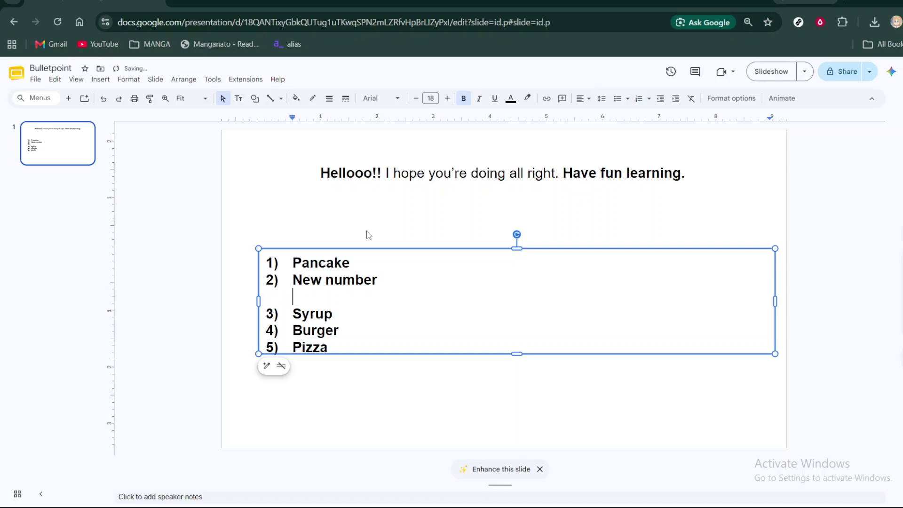
key(BackSpace)
text(- )
text(new)
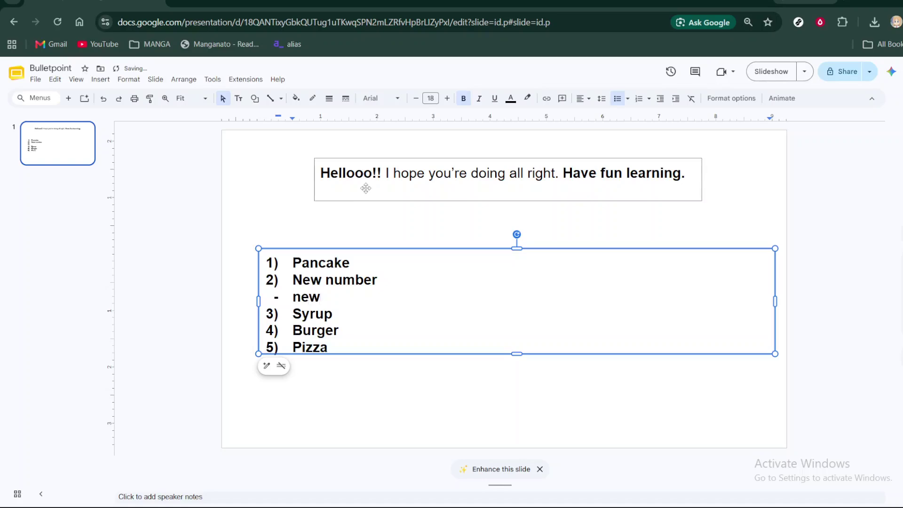
key(BackSpace)
key(BackSpace)
key(BackSpace)
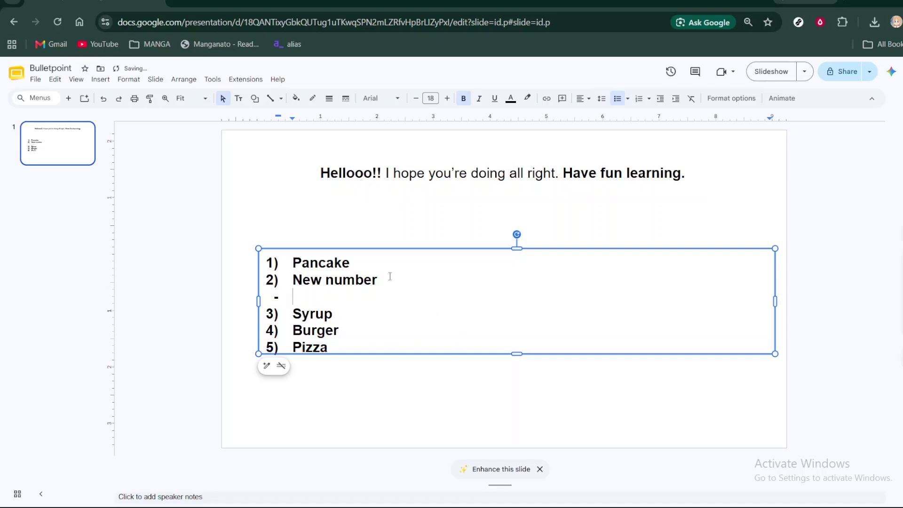
Step: Enter "You can write here" as the text of the dash-bulleted line
text(you can w)
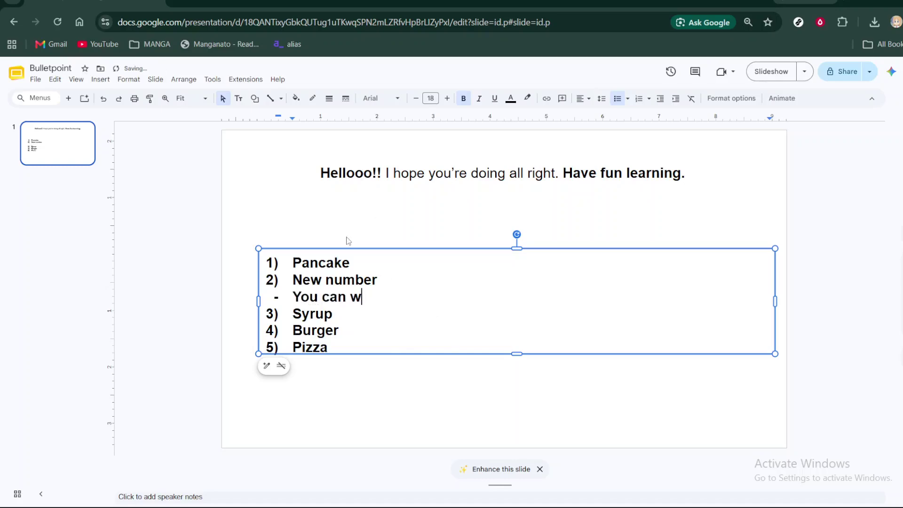
text(rit)
text(re)
key(BackSpace)
key(BackSpace)
text(e here)
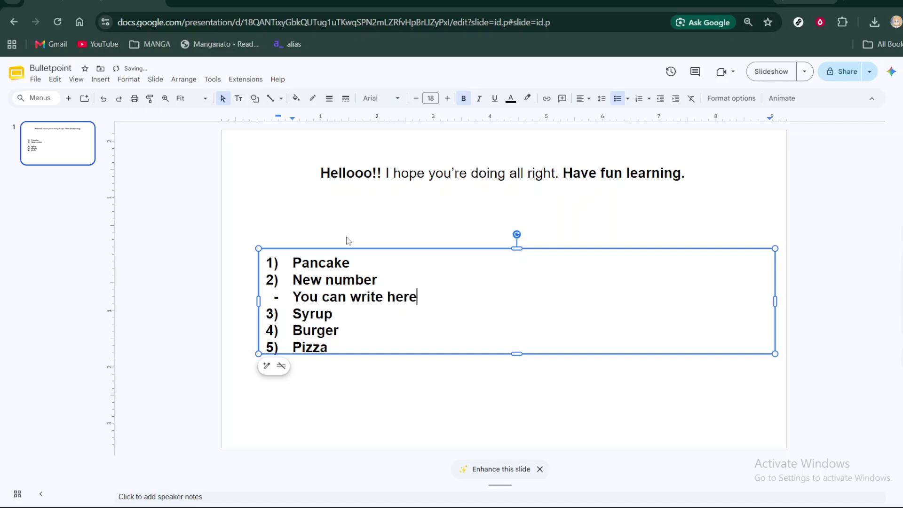